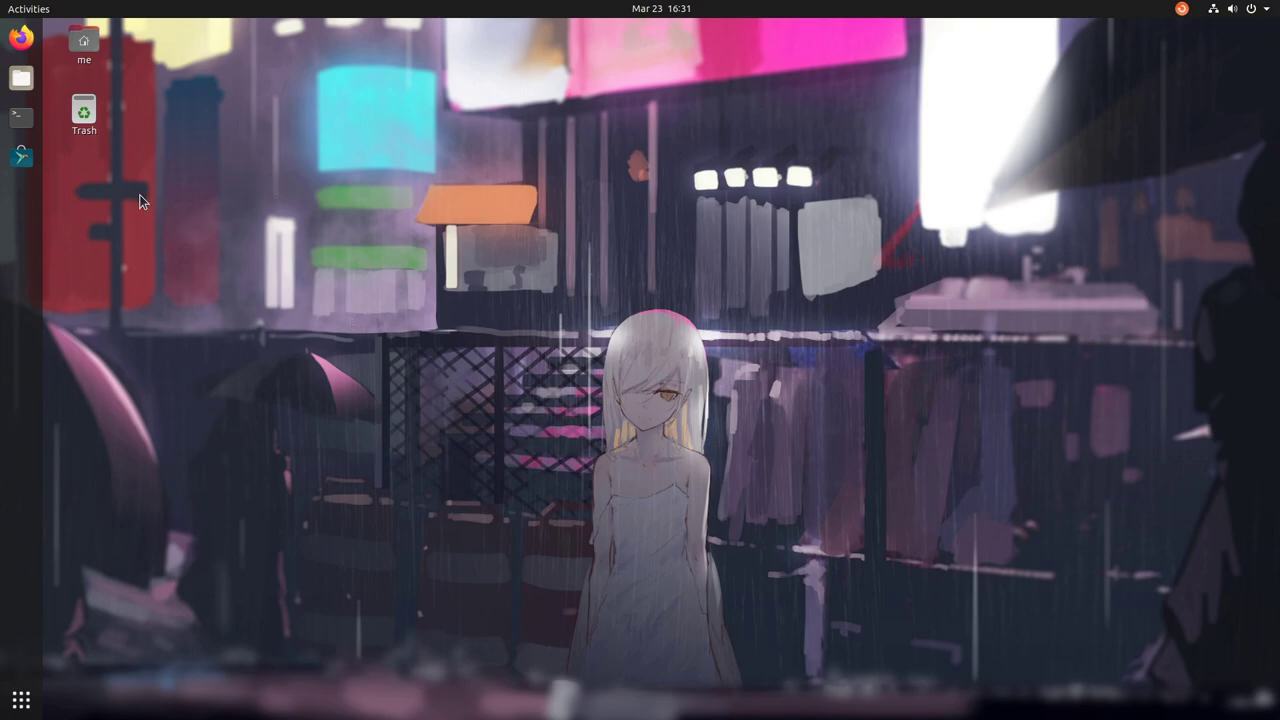
Open a terminal window and enlarge its text by three zoom levels
{"action": "left_click", "coordinate": [21, 117]}
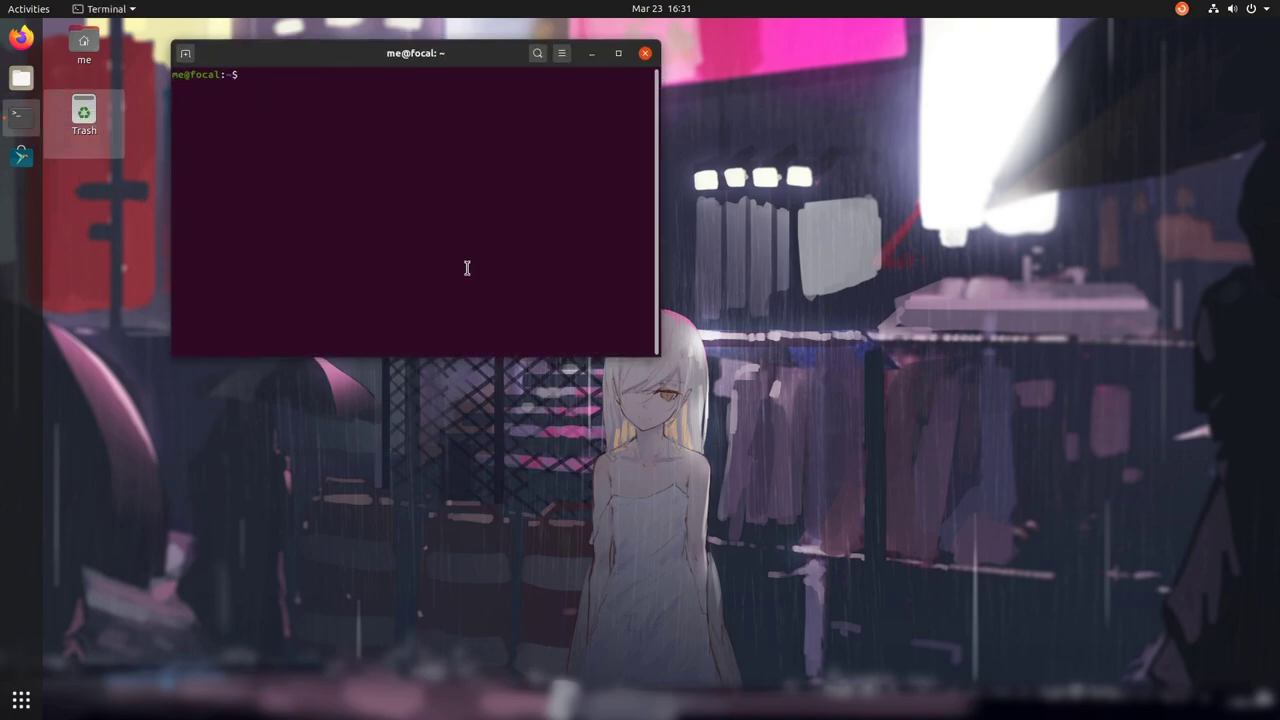
{"action": "key", "text": "ctrl+plus"}
{"action": "key", "text": "ctrl+plus"}
{"action": "key", "text": "ctrl+plus"}
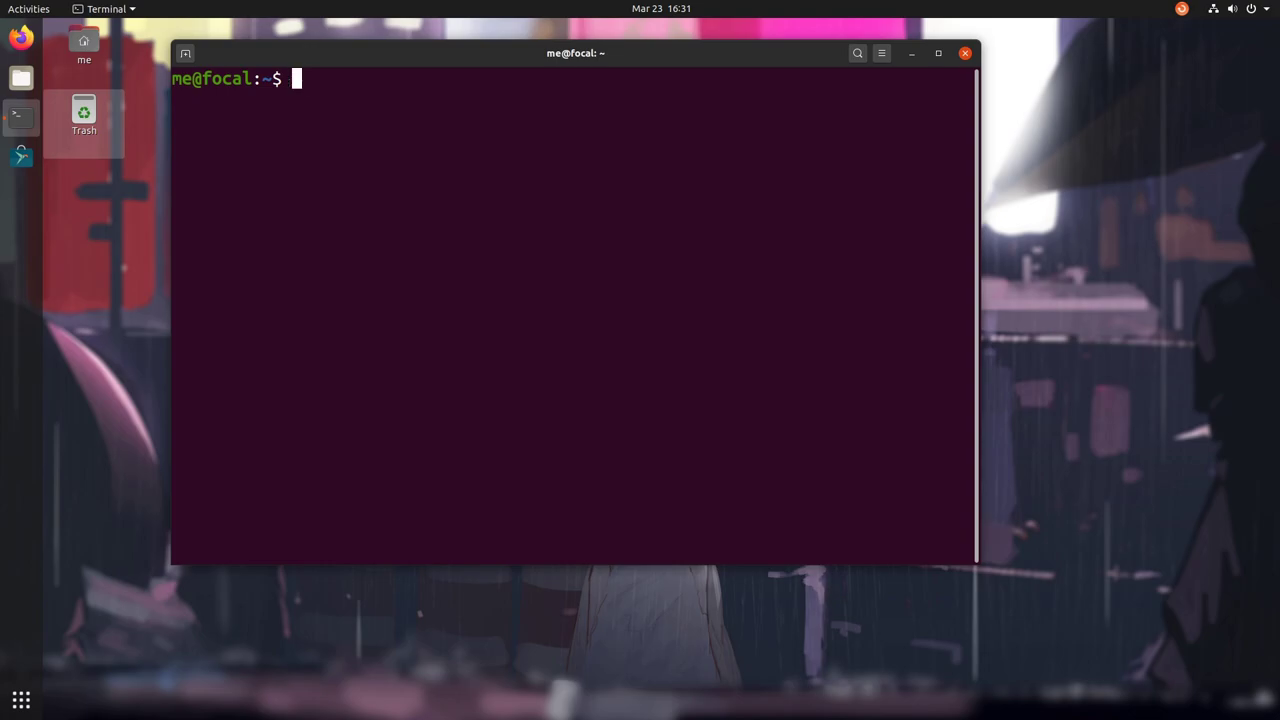
Check the installed GNOME Shell version with gnome-shell --version and highlight the output line
{"action": "type", "text": "gnome-shell --versi"}
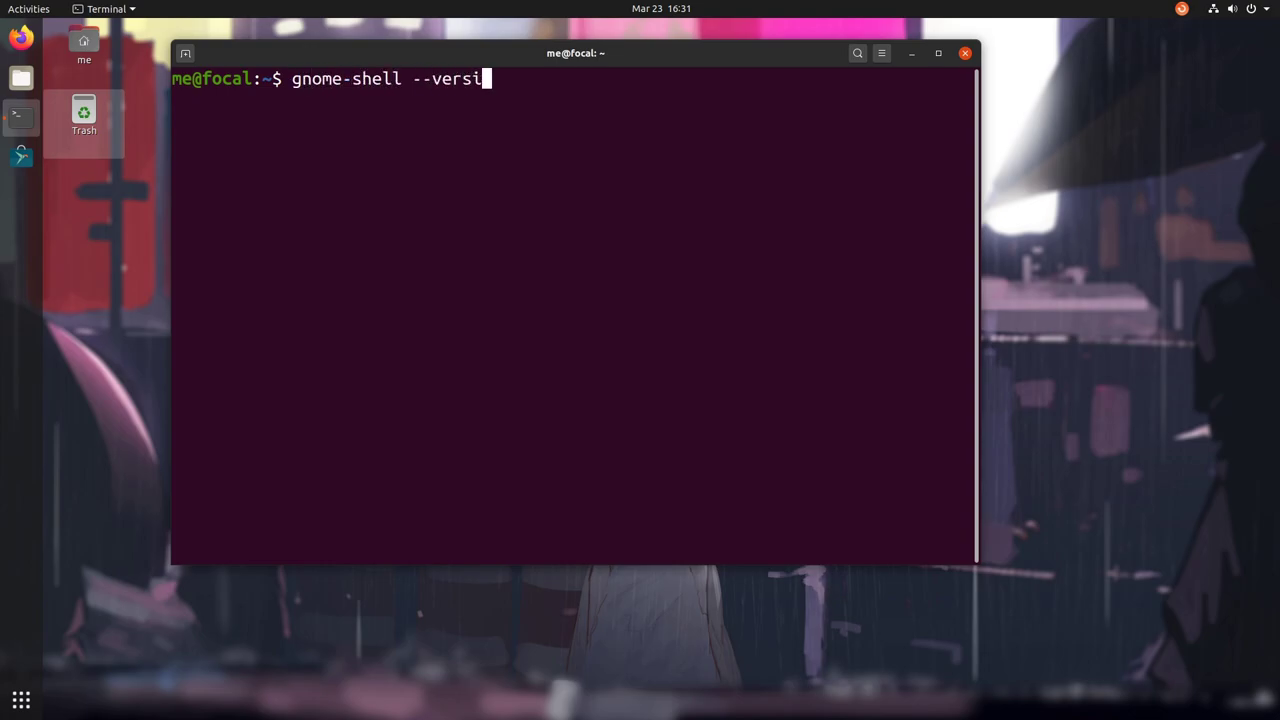
{"action": "type", "text": "on"}
{"action": "key", "text": "Return"}
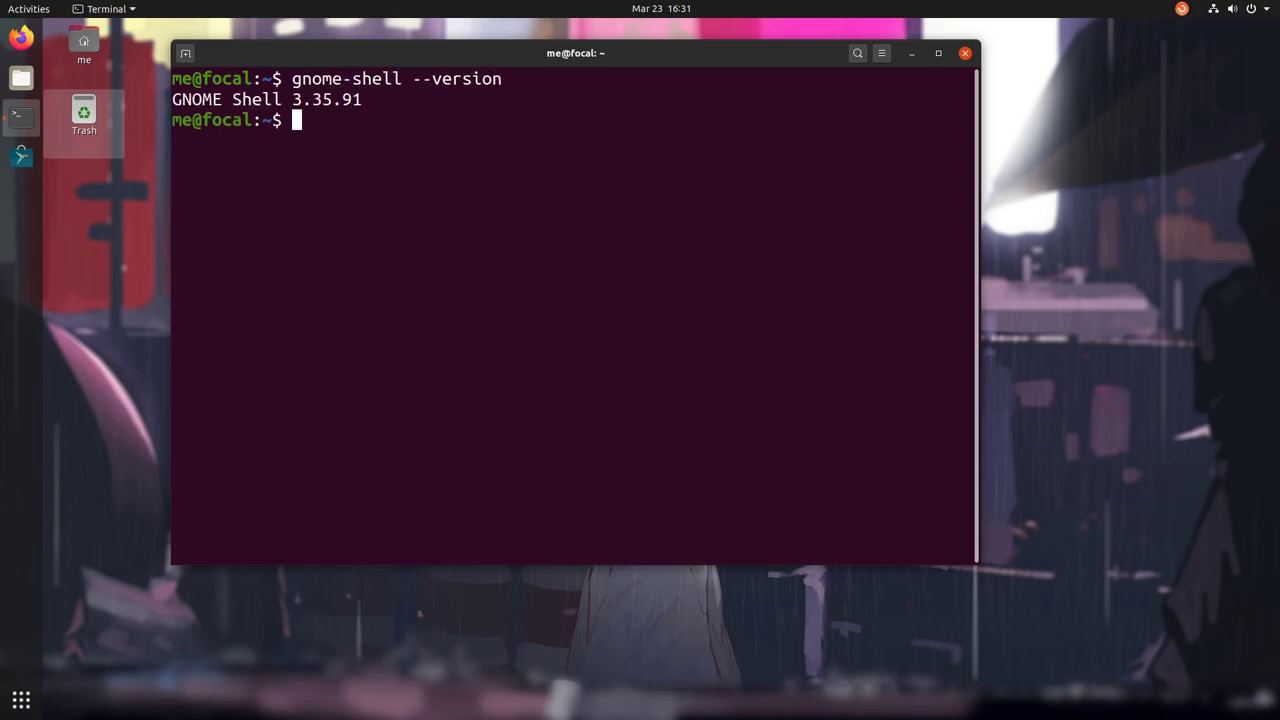
{"action": "triple_click", "coordinate": [333, 100]}
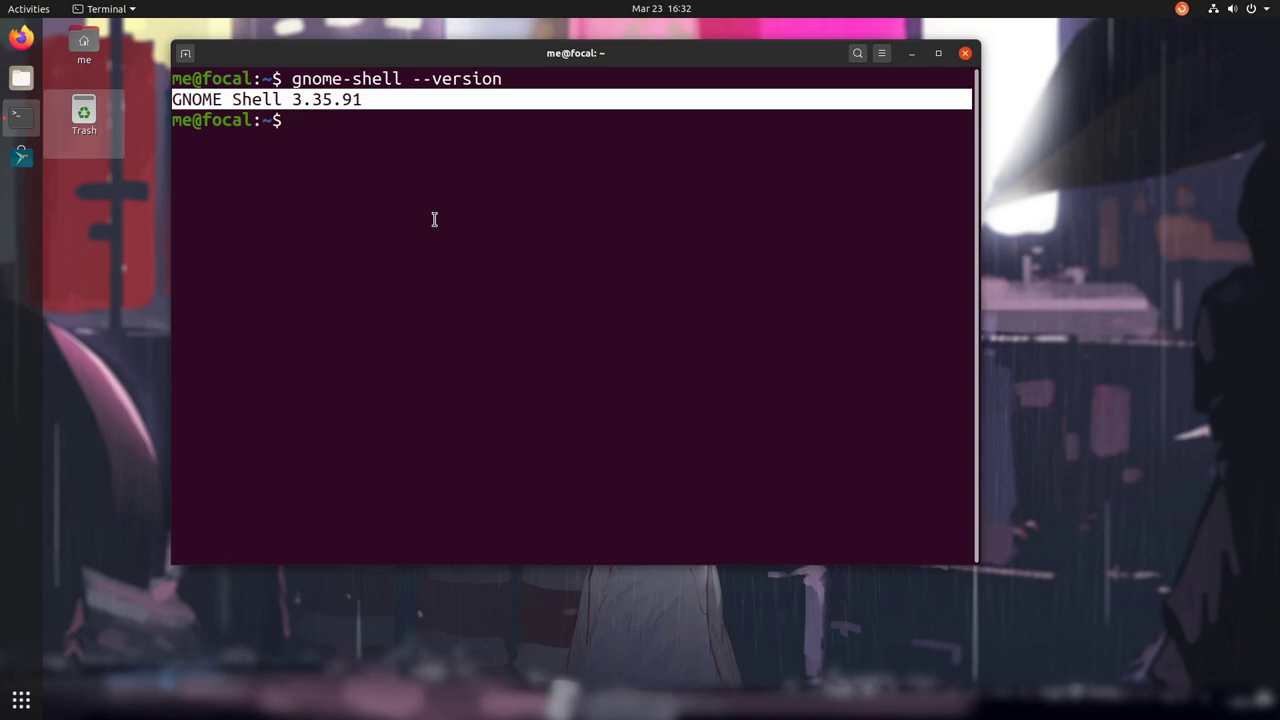
View the home folder and the open-windows overview, and close the folder window
{"action": "double_click", "coordinate": [84, 45]}
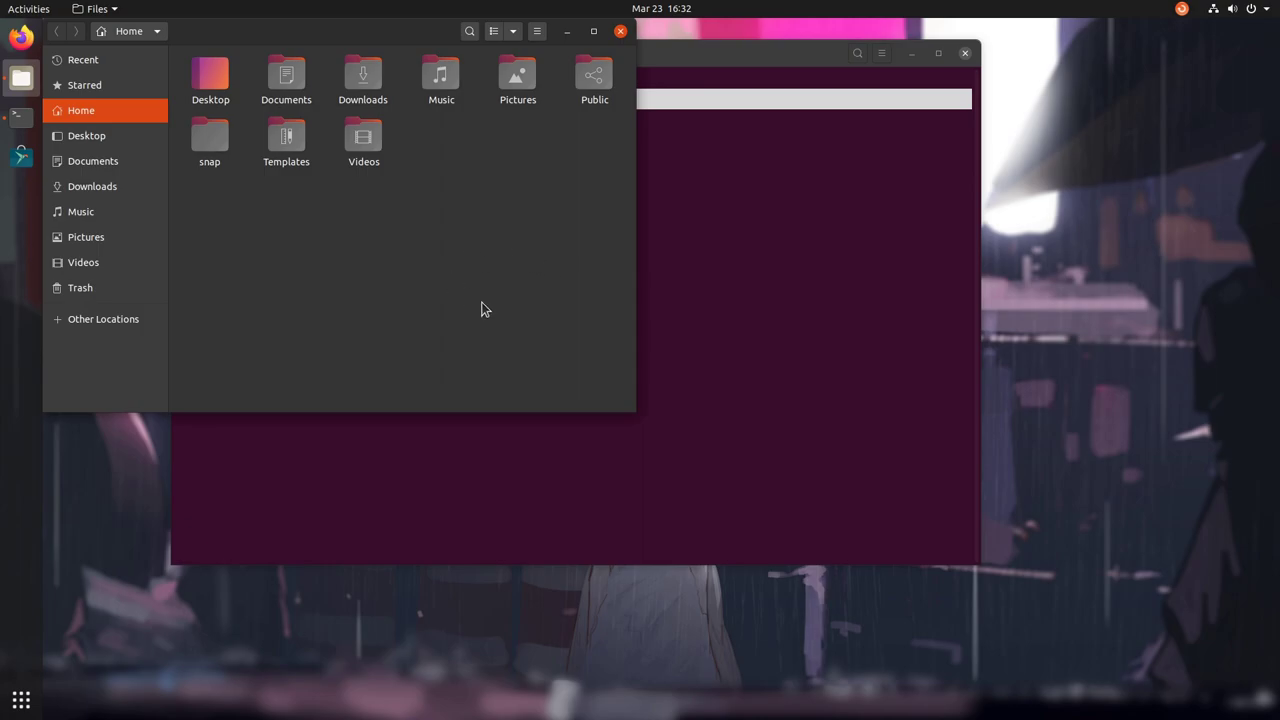
{"action": "key", "text": "super"}
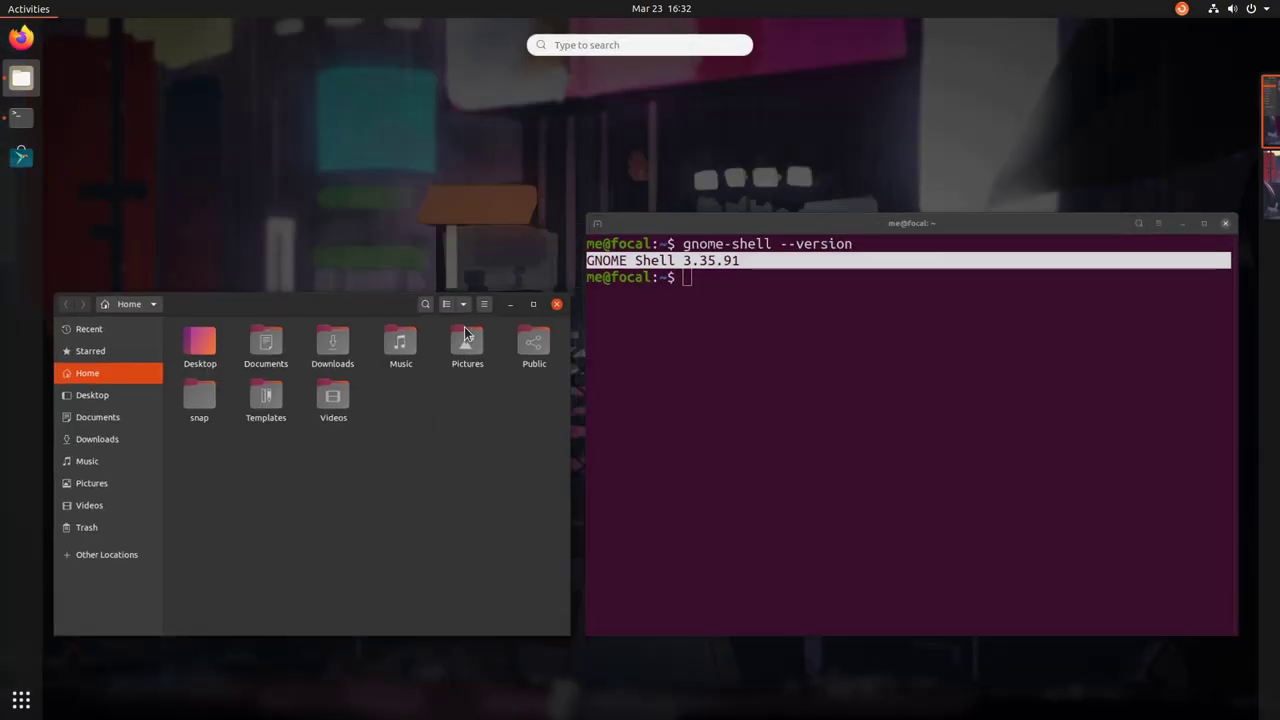
{"action": "left_click", "coordinate": [464, 328]}
{"action": "left_click", "coordinate": [620, 31]}
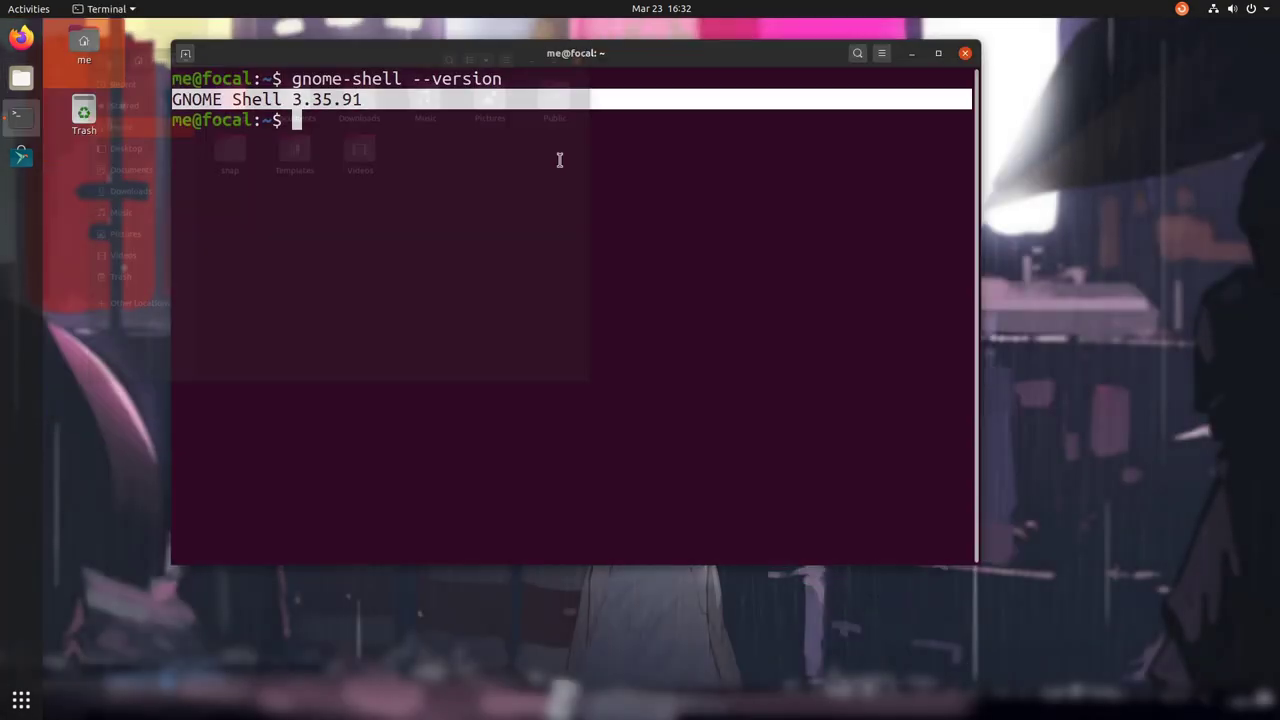
Uninstall the file manager with sudo apt remove nautilus, entering the sudo password and confirming the removal
{"action": "left_click", "coordinate": [440, 291]}
{"action": "type", "text": "sudo apt "}
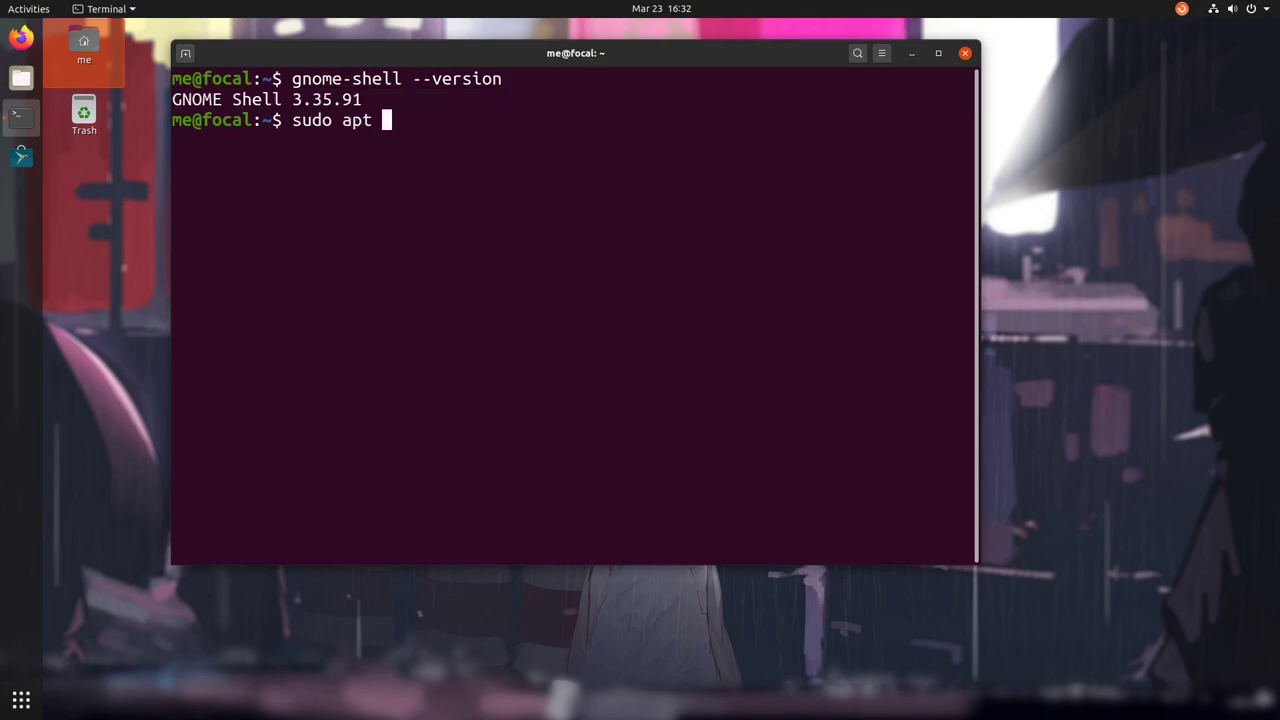
{"action": "type", "text": "remove nautilus"}
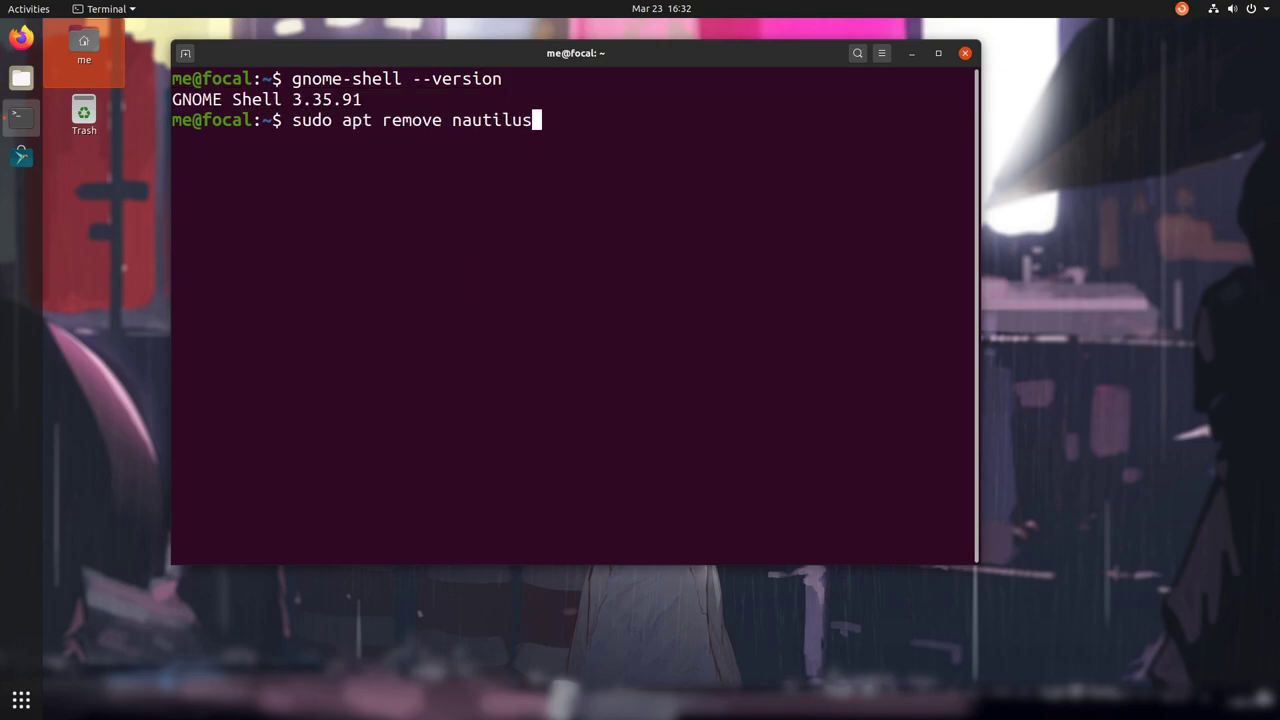
{"action": "key", "text": "Return"}
{"action": "key", "text": "Return"}
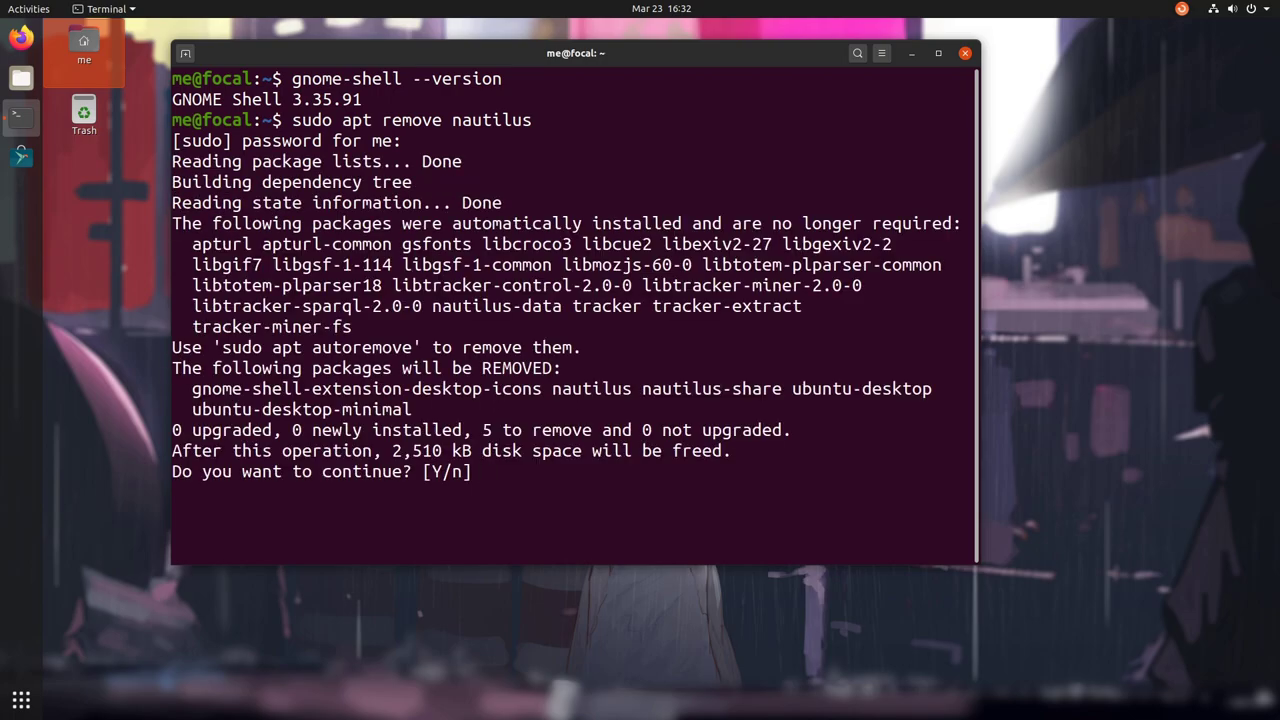
{"action": "type", "text": "y"}
{"action": "key", "text": "Return"}
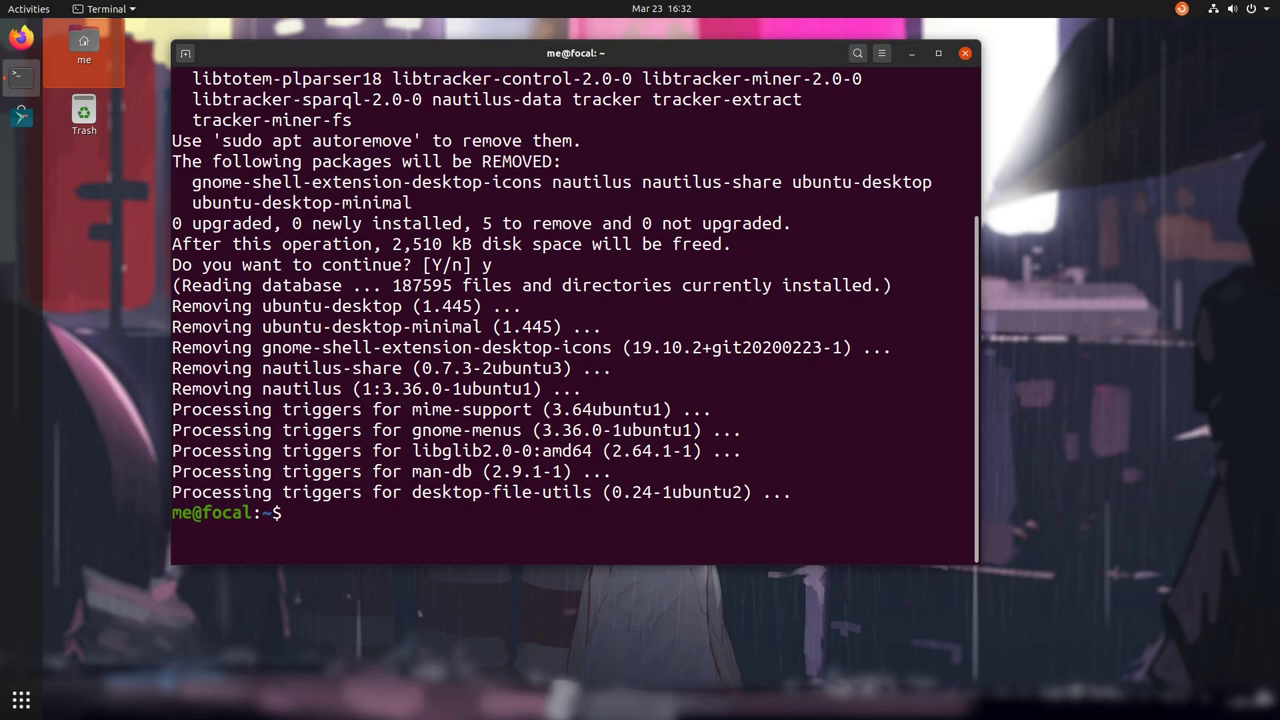
Uninstall the GTK 3 library with sudo apt remove libgtk-3-0 and confirm the removal
{"action": "type", "text": "sudo apt remove libgtk"}
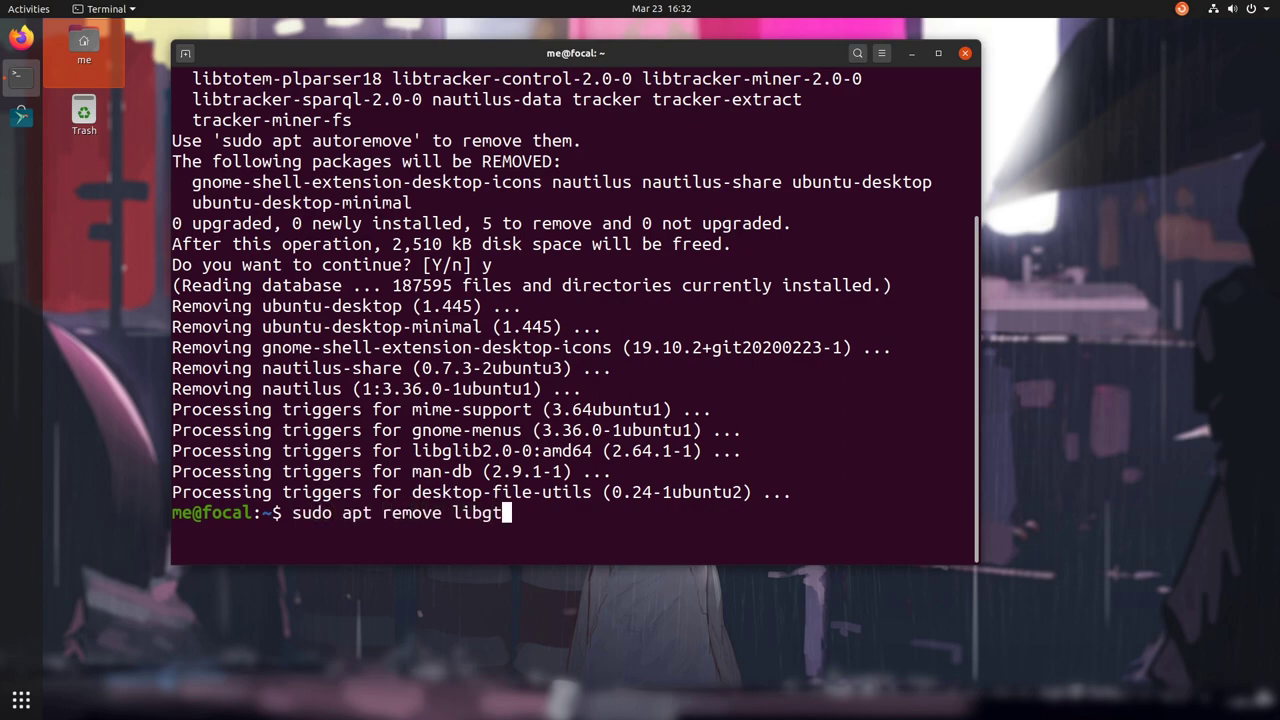
{"action": "key", "text": "Tab"}
{"action": "key", "text": "Tab"}
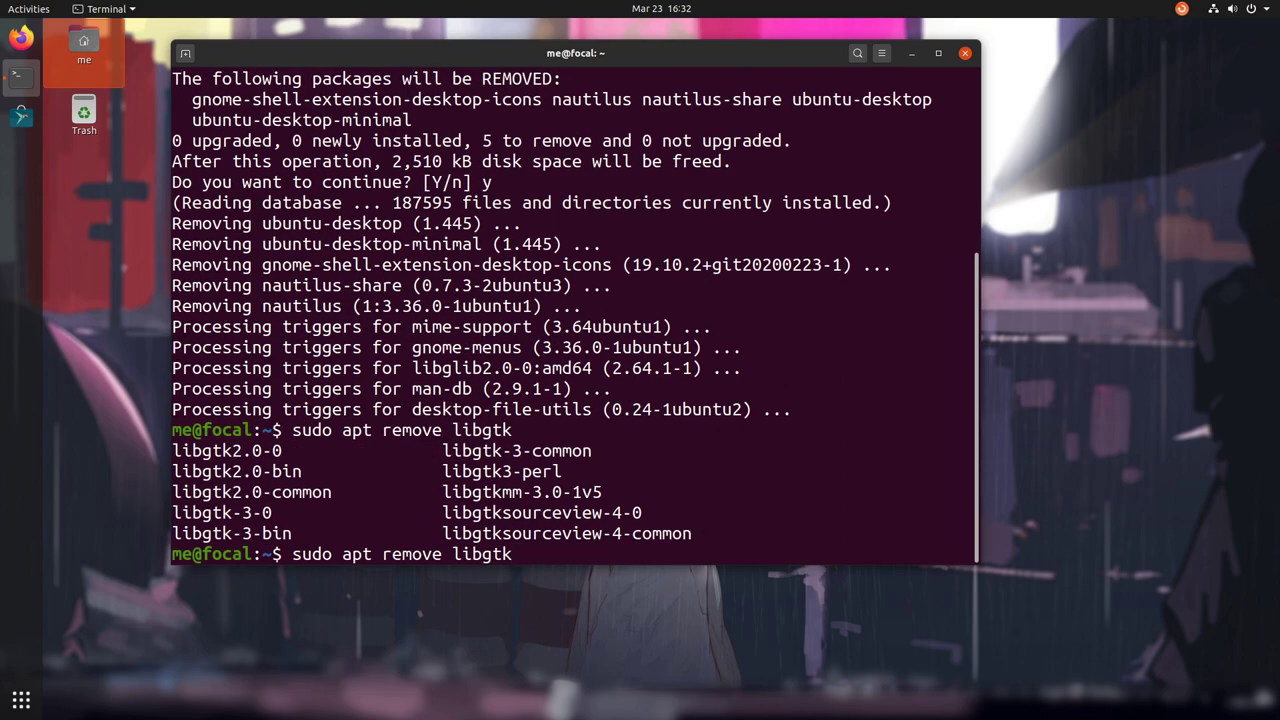
{"action": "type", "text": "-3-0"}
{"action": "key", "text": "Return"}
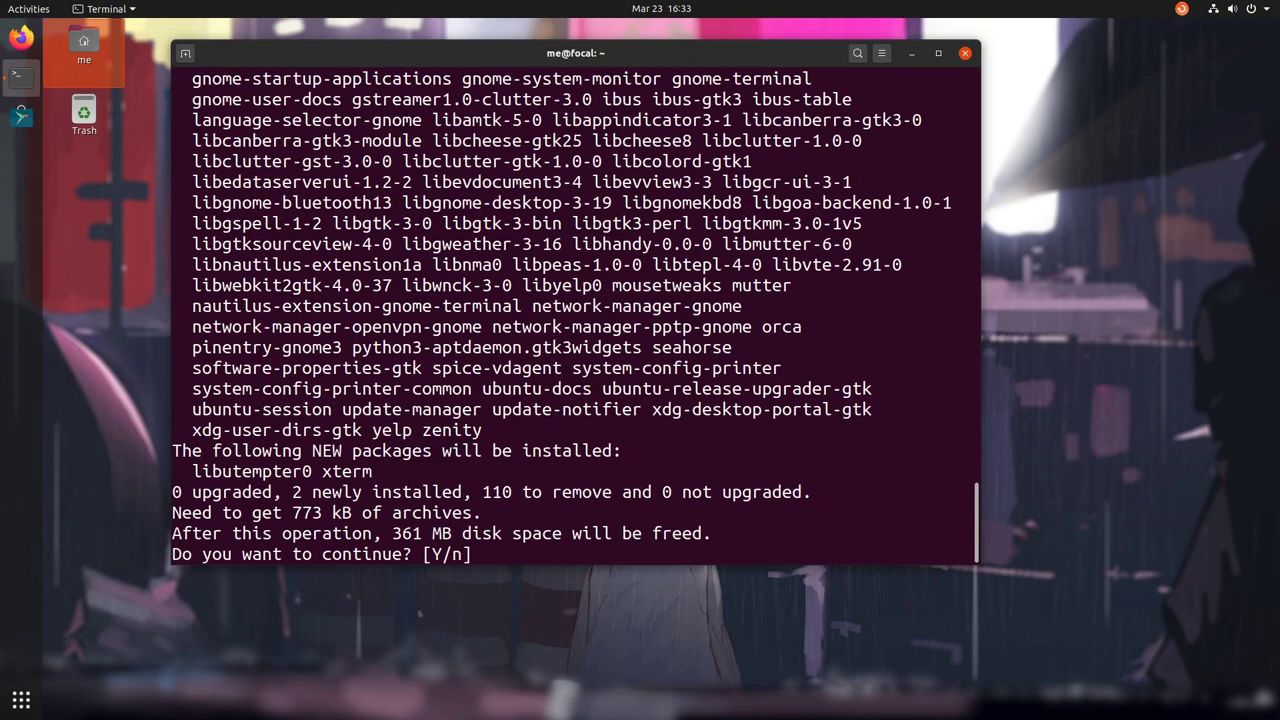
{"action": "type", "text": "y"}
{"action": "key", "text": "Return"}
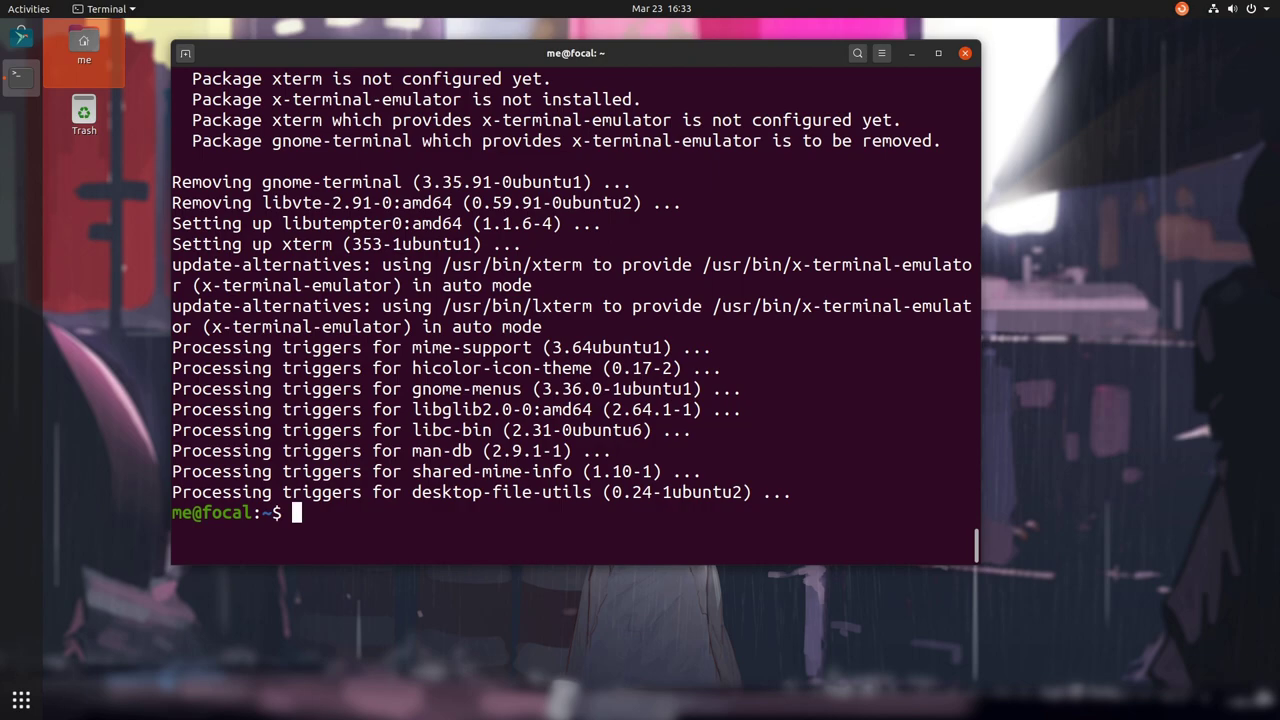
Uninstall the X server with sudo apt remove xserver-xorg and confirm the removal
{"action": "type", "text": "sudo apt remove xs"}
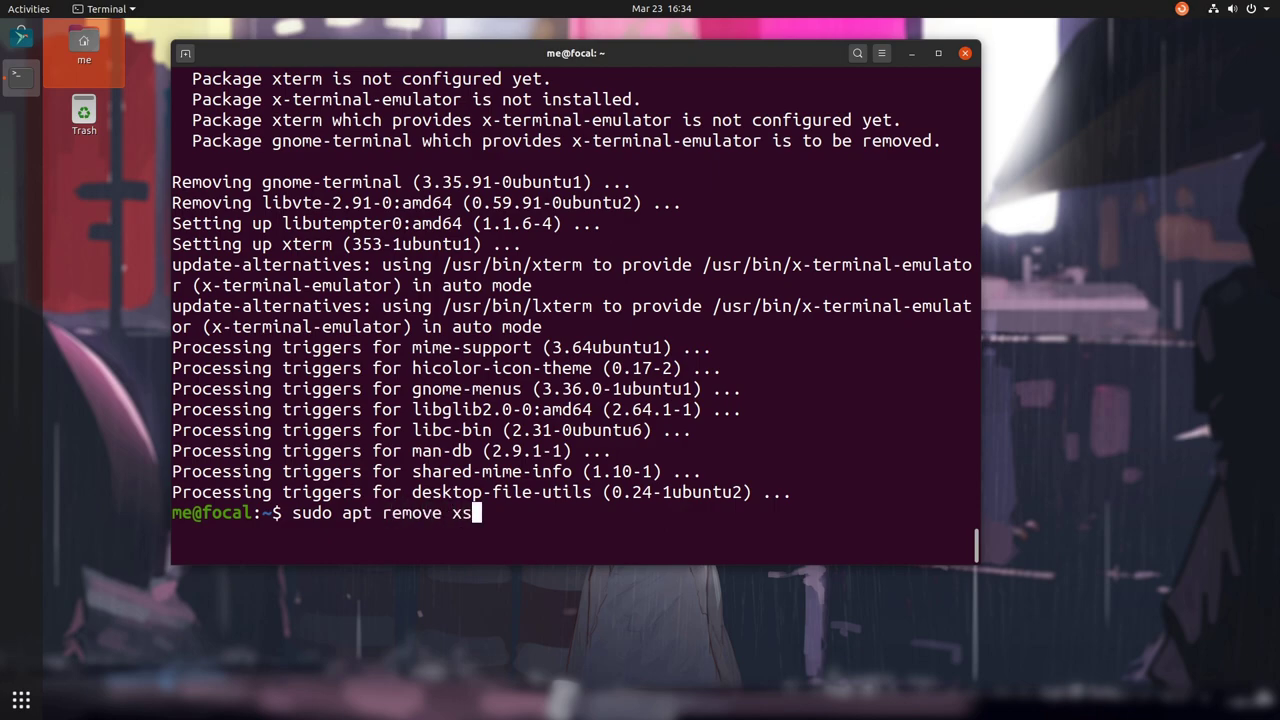
{"action": "type", "text": "erver-xorg"}
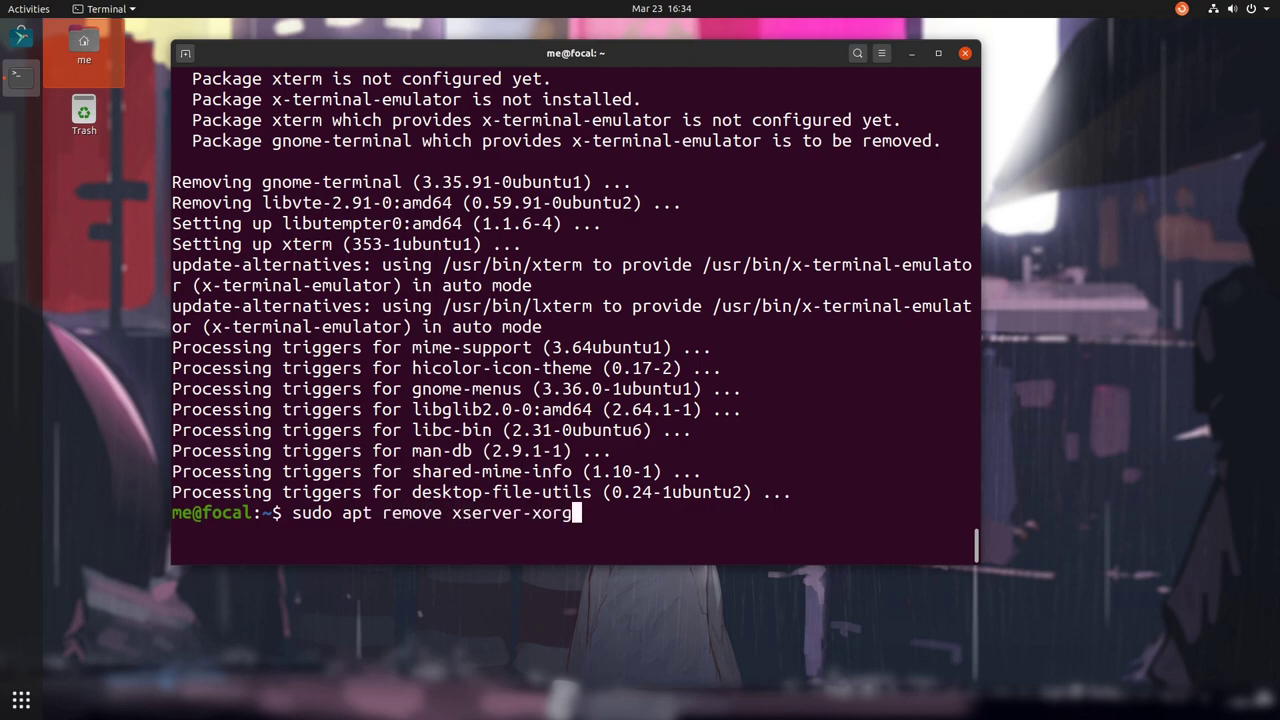
{"action": "key", "text": "Return"}
{"action": "type", "text": "y"}
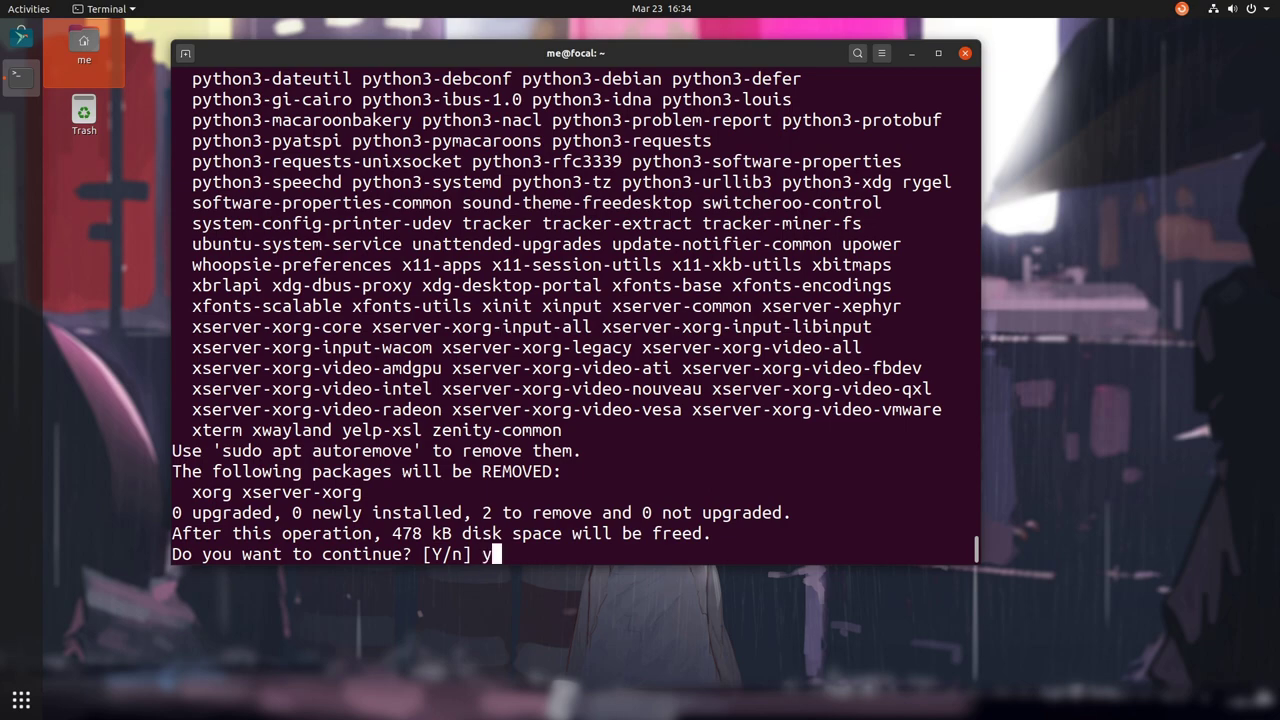
{"action": "key", "text": "Return"}
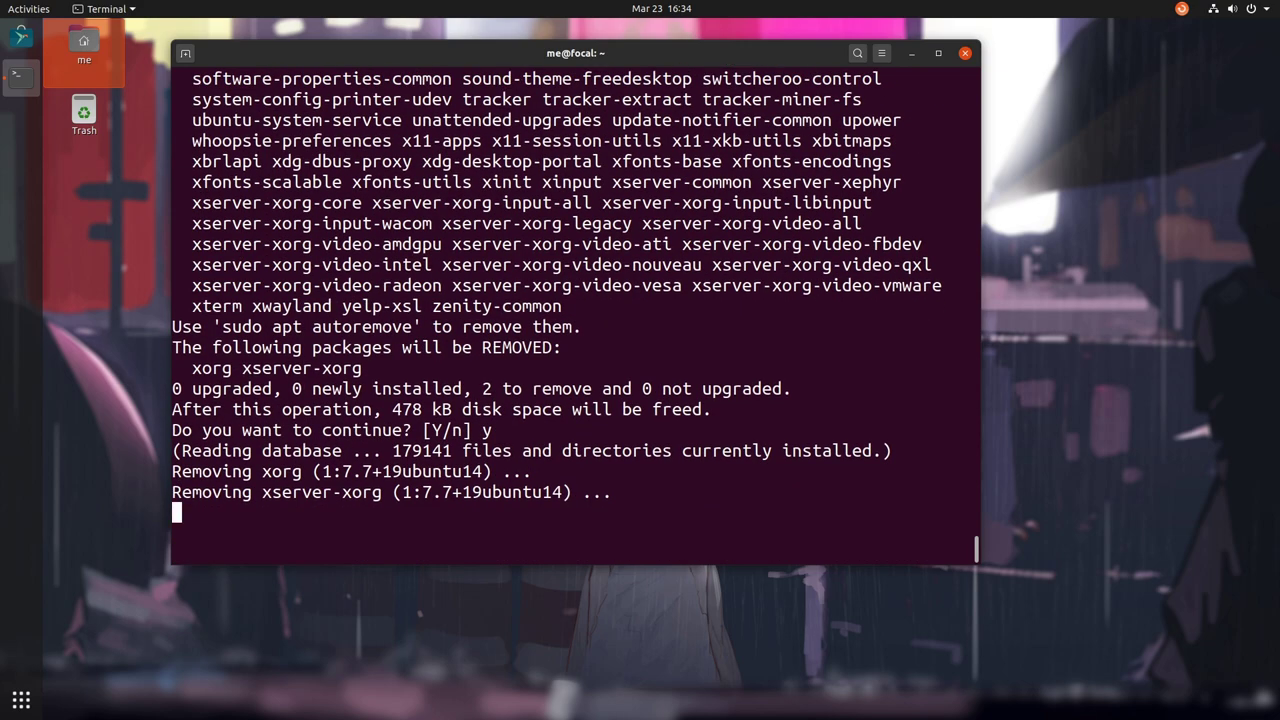
Reboot the system and log in at the text console with the account's username and password
{"action": "type", "text": "reboot"}
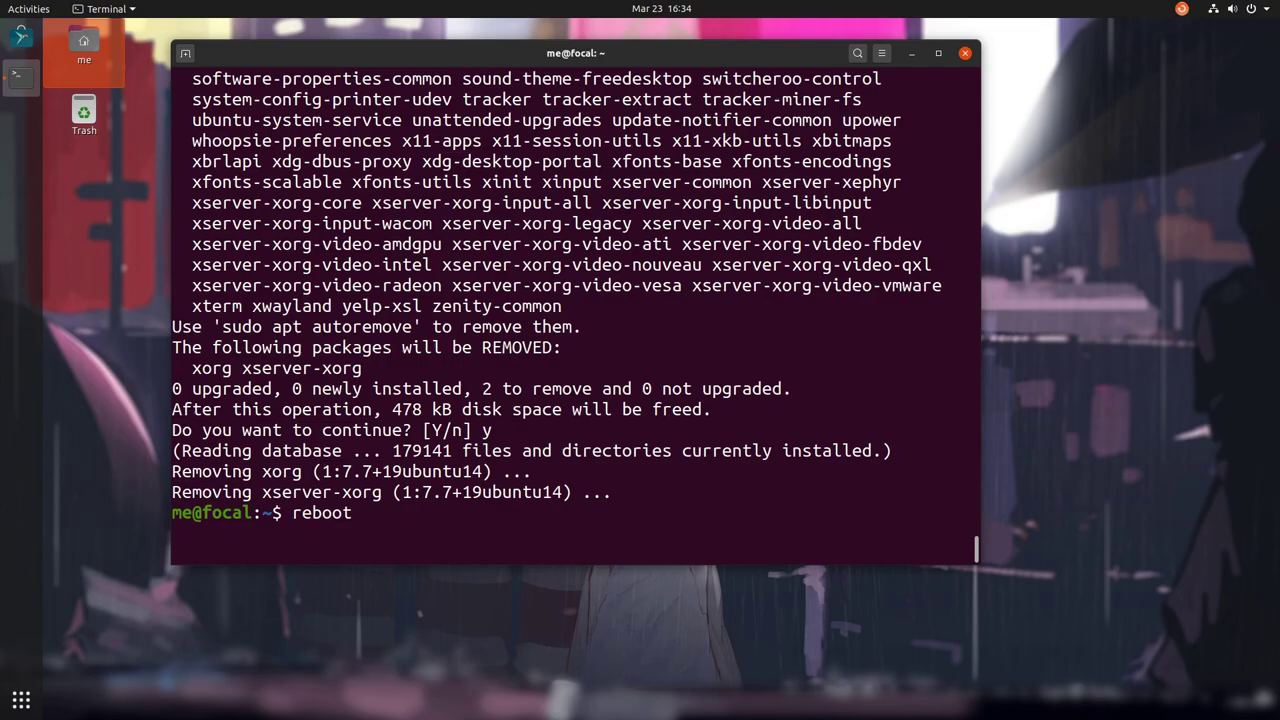
{"action": "key", "text": "Return"}
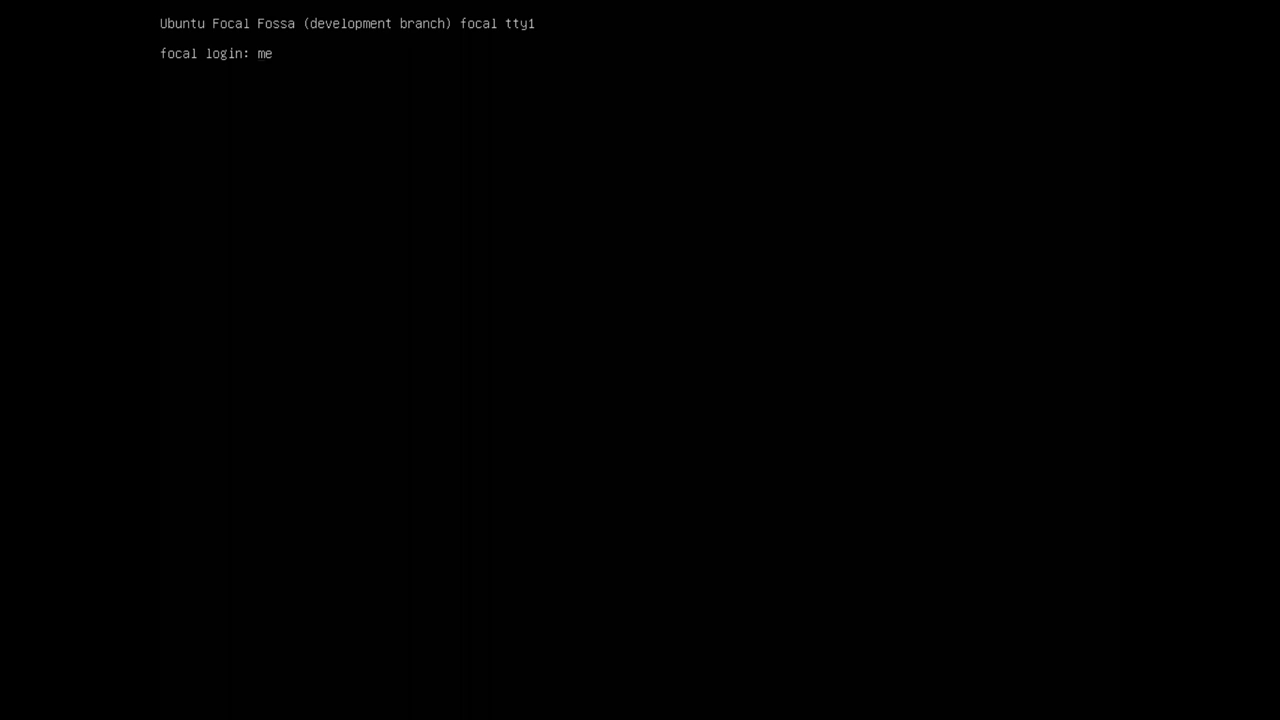
{"action": "key", "text": "Return"}
{"action": "key", "text": "Return"}
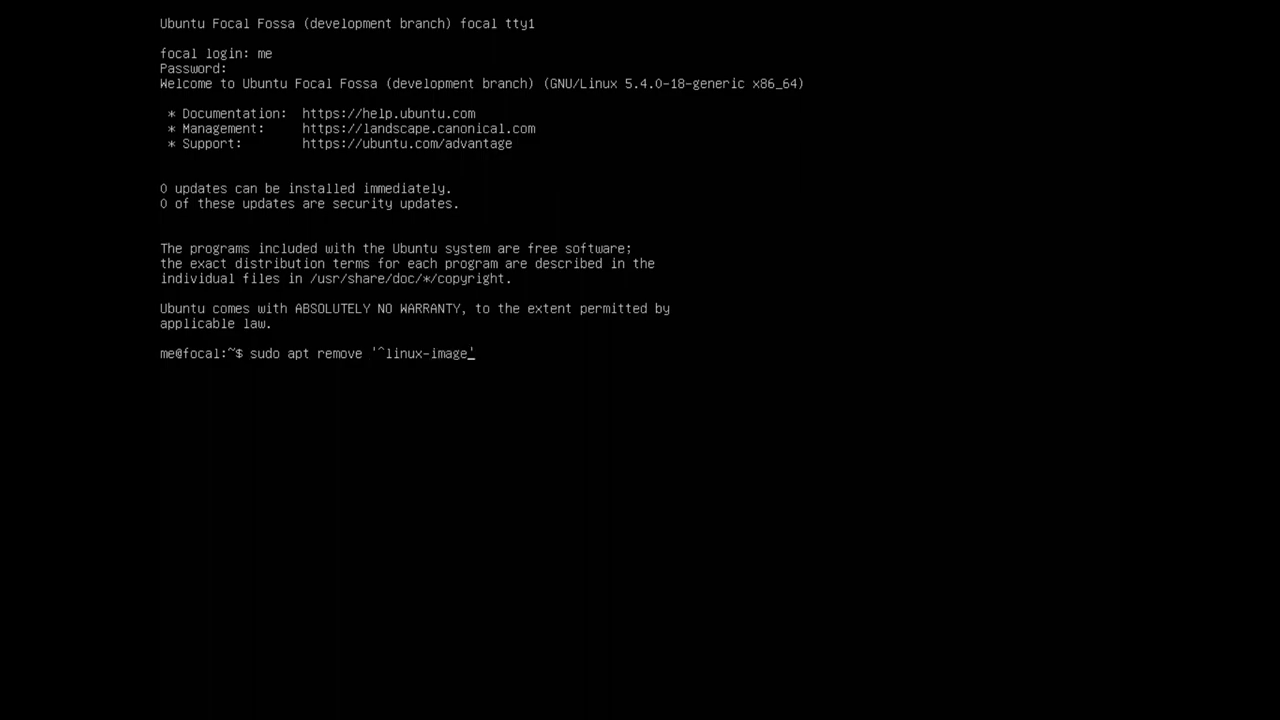
Uninstall all kernel images with sudo apt remove '^linux-image.*', entering the sudo password and confirming the removal
{"action": "key", "text": "Return"}
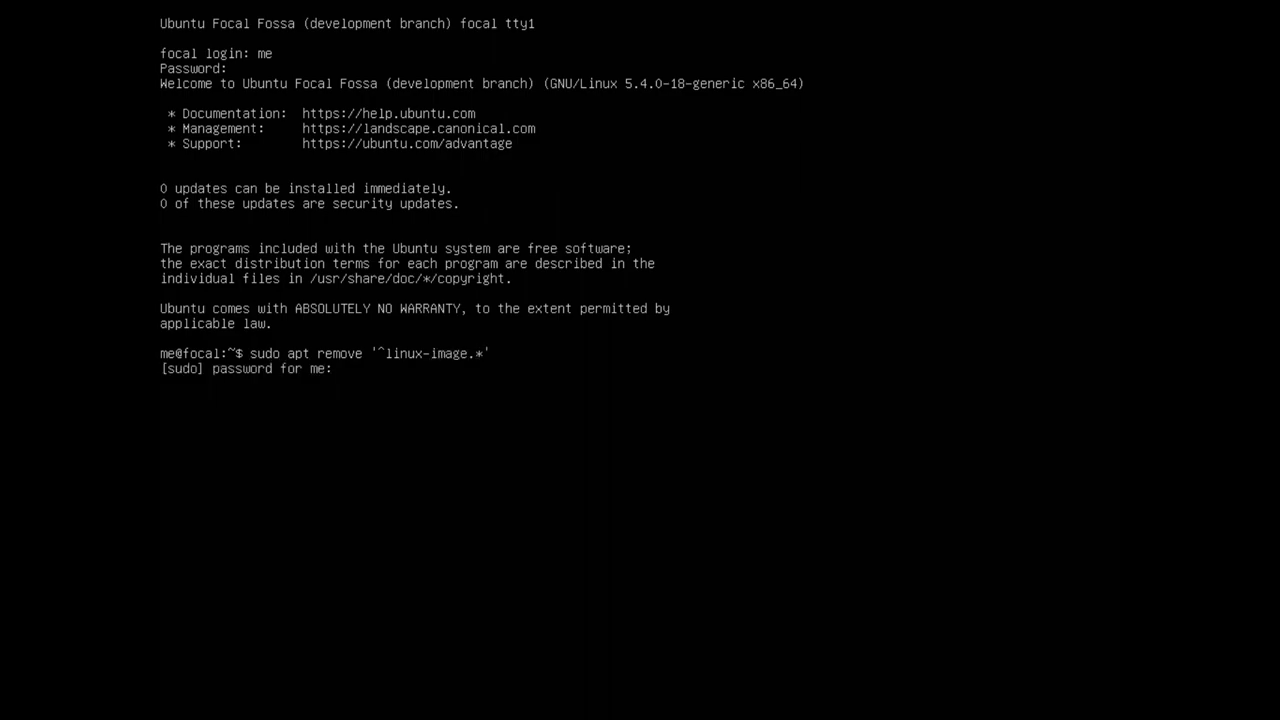
{"action": "key", "text": "Return"}
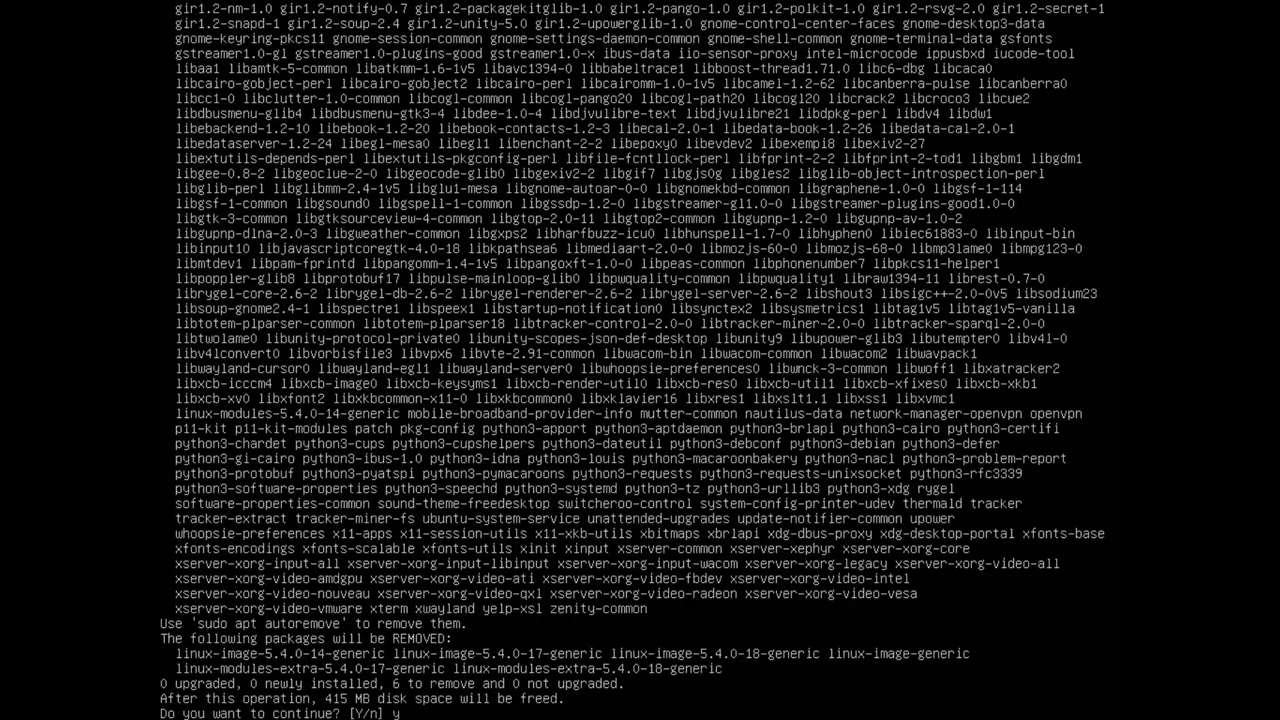
{"action": "type", "text": "y"}
{"action": "key", "text": "Return"}
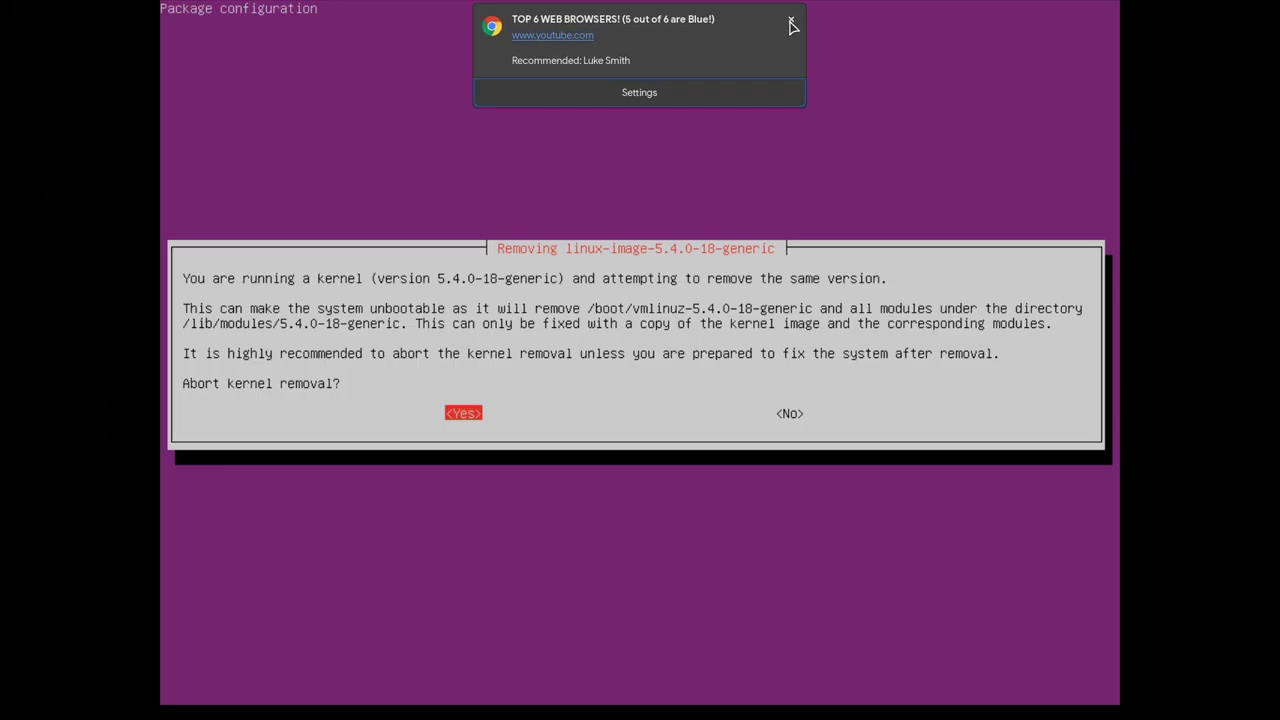
Dismiss the browser notification and answer No to aborting the removal of the running kernel linux-image-5.4.0-18-generic
{"action": "left_click", "coordinate": [790, 19]}
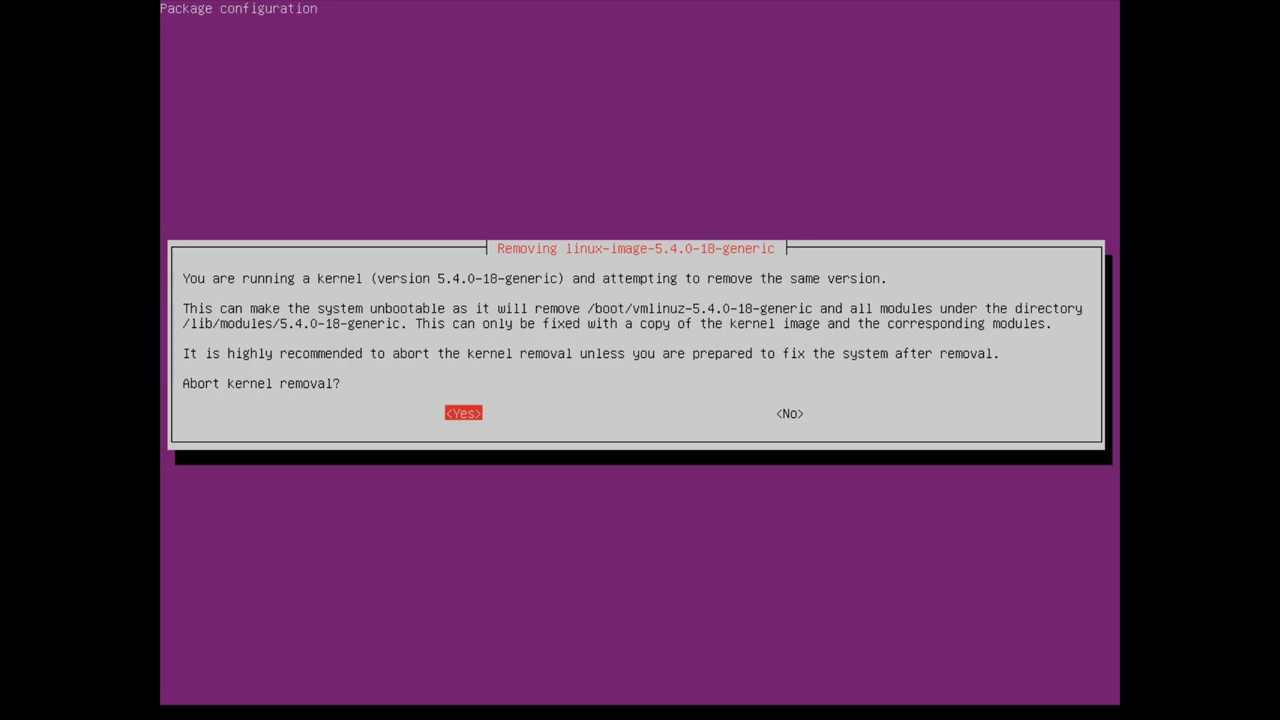
{"action": "key", "text": "Right"}
{"action": "key", "text": "Return"}
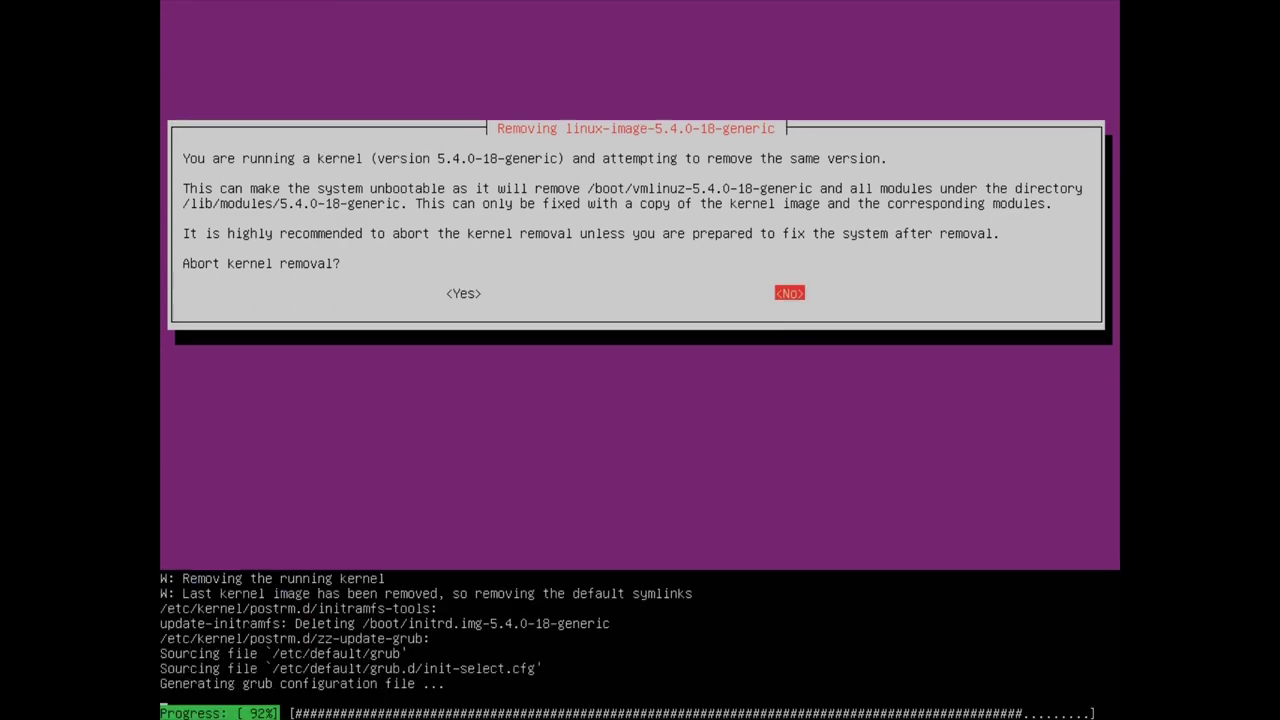